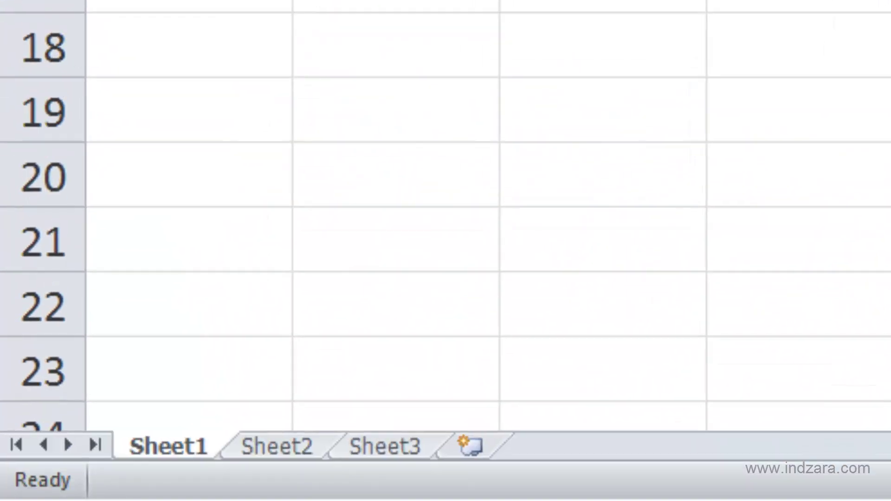
Enter 'The discovery of India' in cell A1, fixing a typo along the way
mouse_move(52, 479)
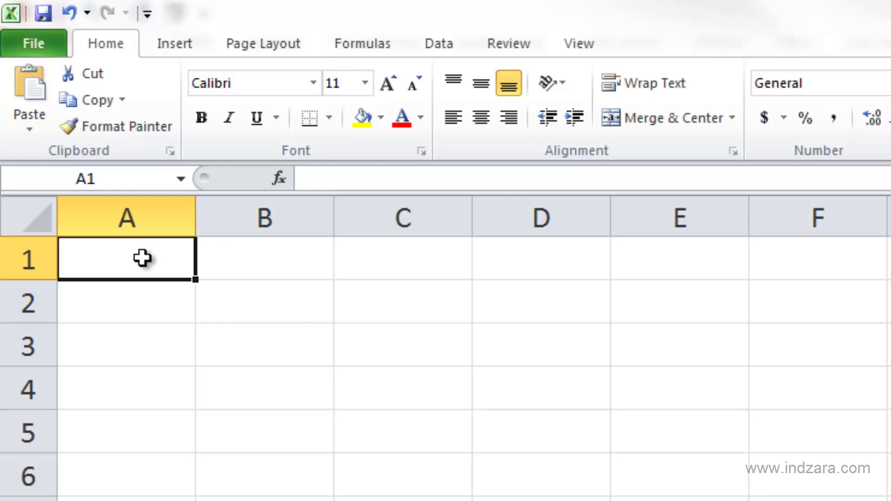
type("The di")
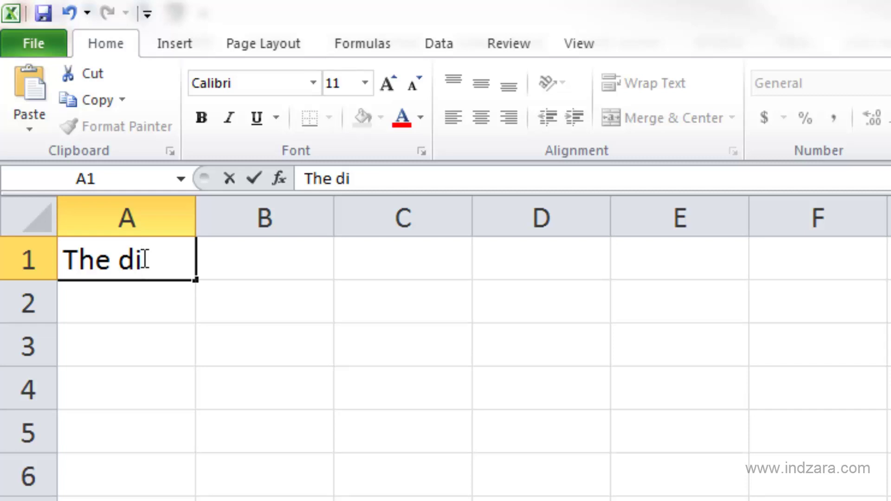
type("scov")
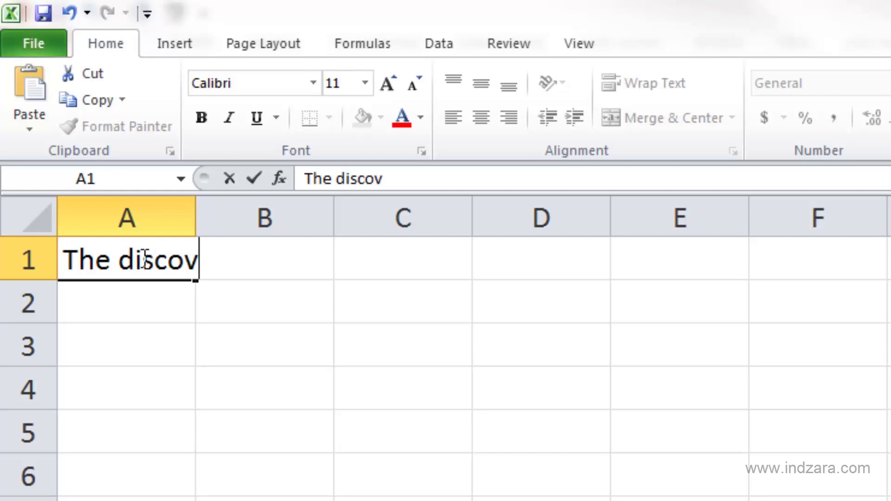
type("ery of i")
key("BackSpace")
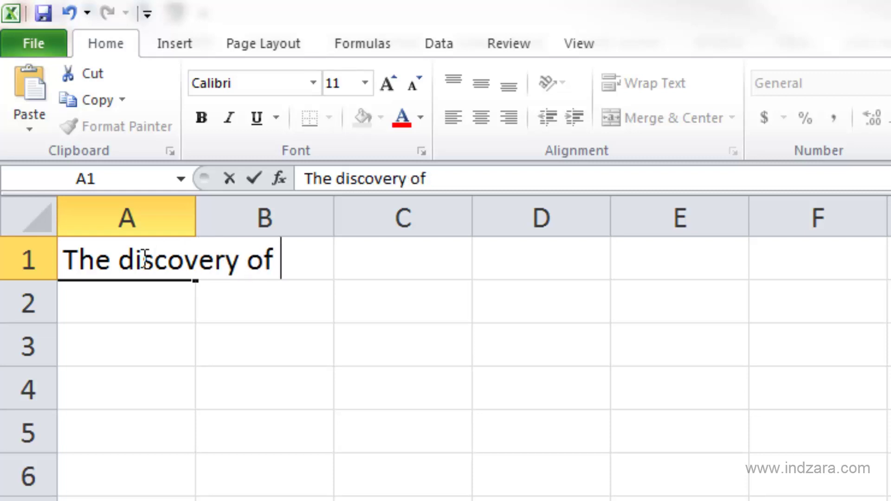
type("India")
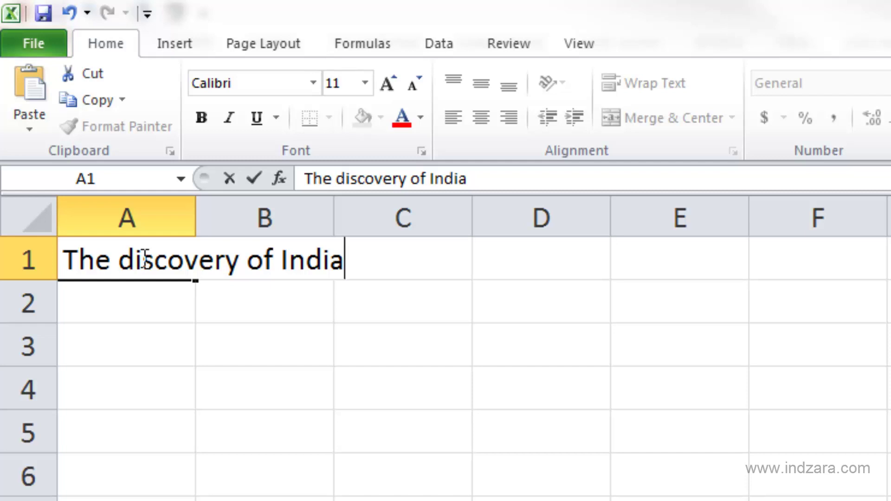
key("Return")
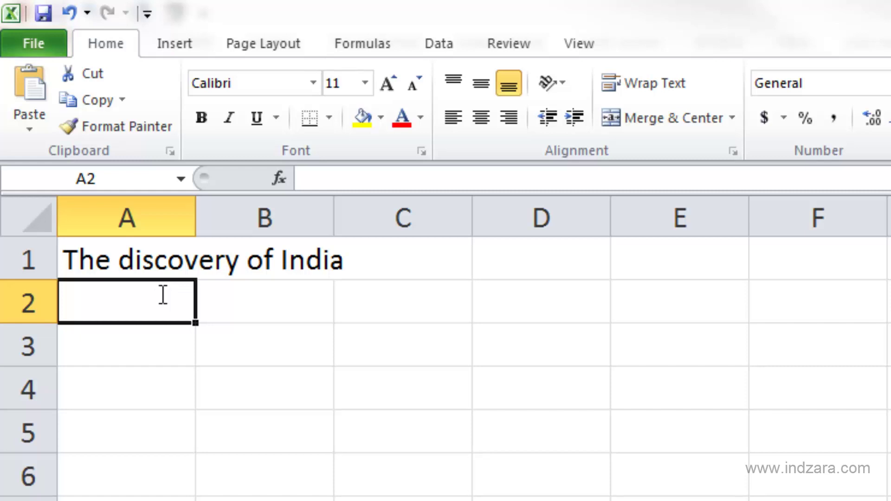
Type the second title in A2 over the AutoComplete prefill, then cancel that unfinished entry
key("shift+Right")
key("shift+Right")
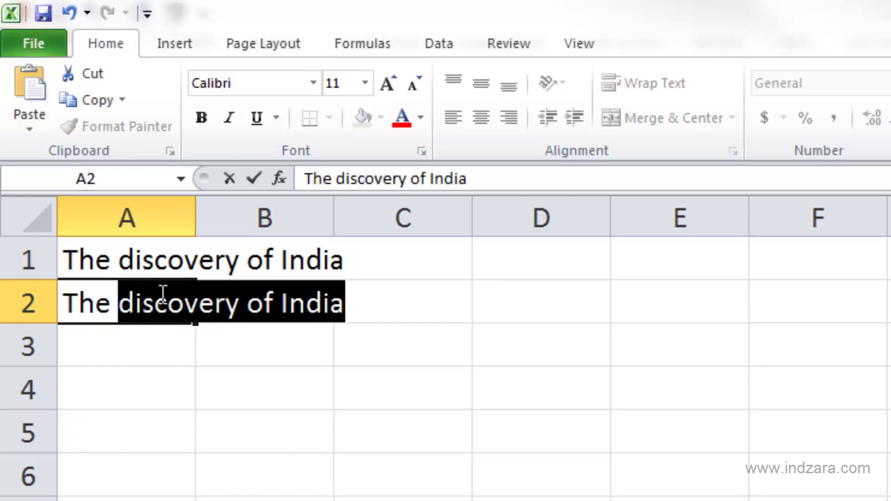
type("Story of my Exp")
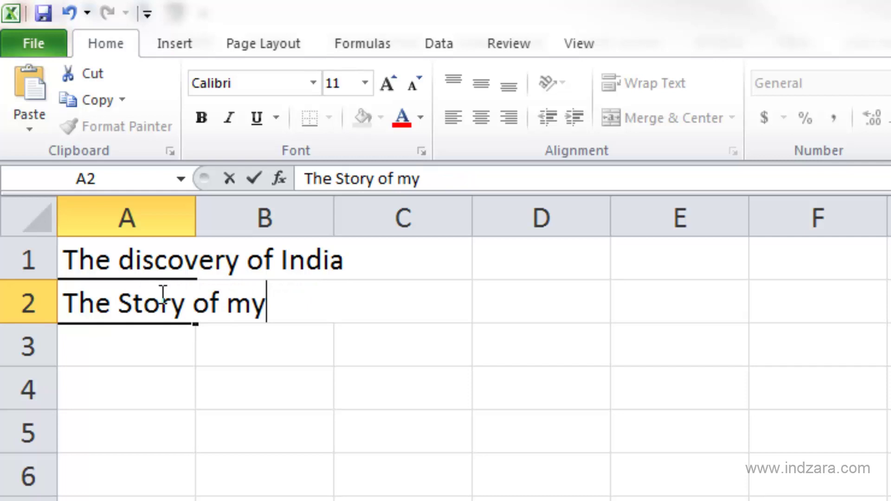
key("BackSpace")
type("xper")
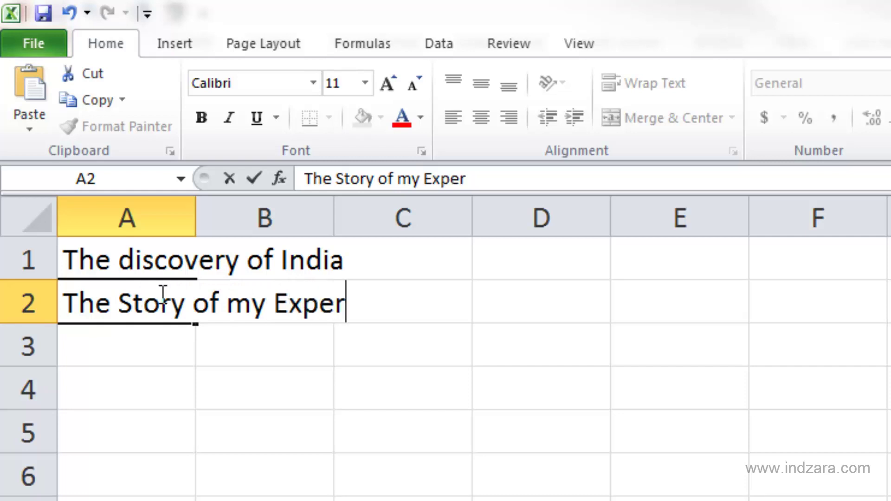
type("iments with Truth")
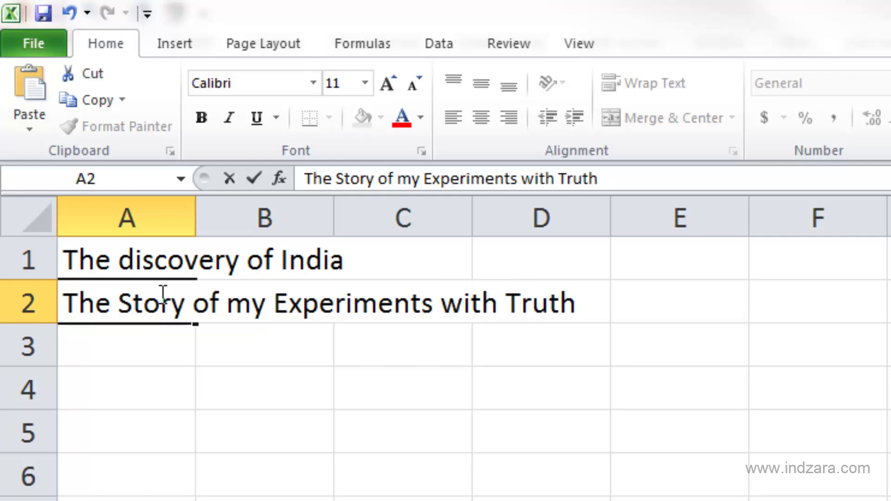
key("F2")
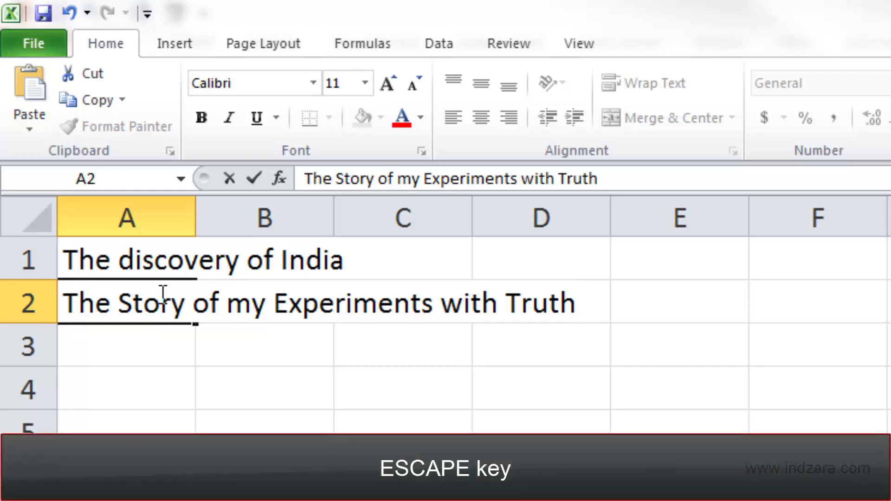
key("Escape")
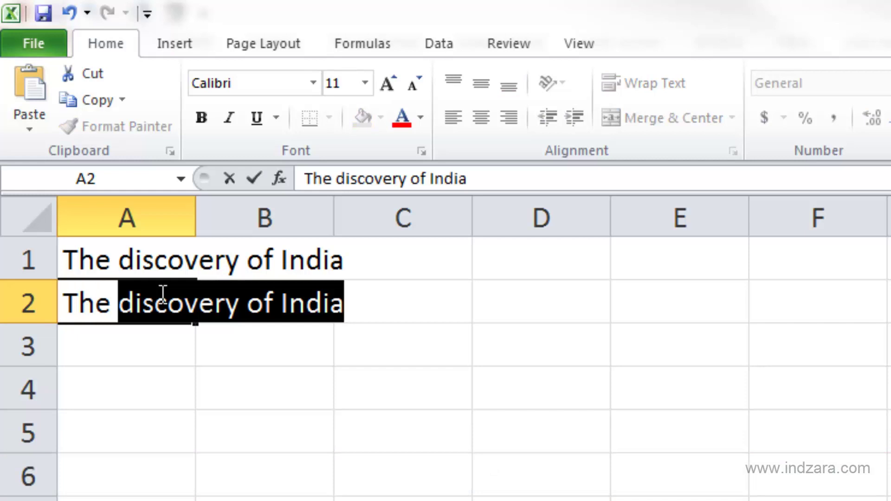
Clear the AutoComplete suggestion and commit 'The Story of my Experiments with Truth' in A2
key("BackSpace")
key("BackSpace")
key("BackSpace")
key("BackSpace")
key("BackSpace")
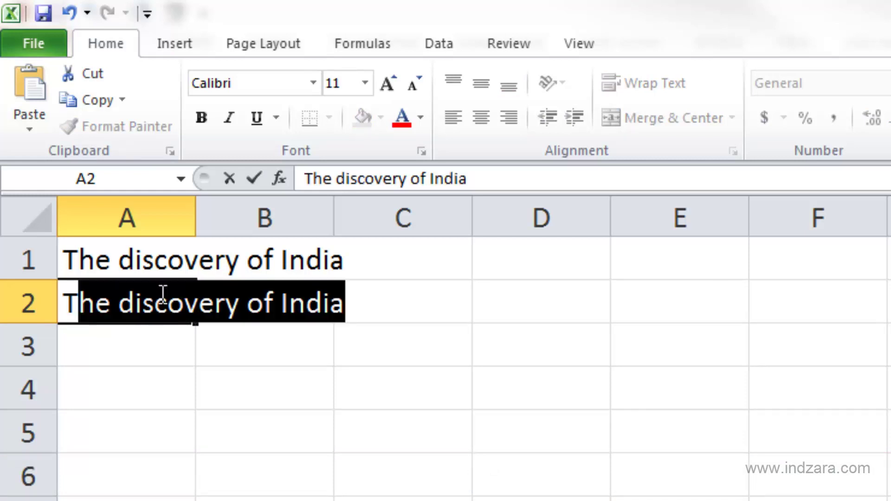
type("ge")
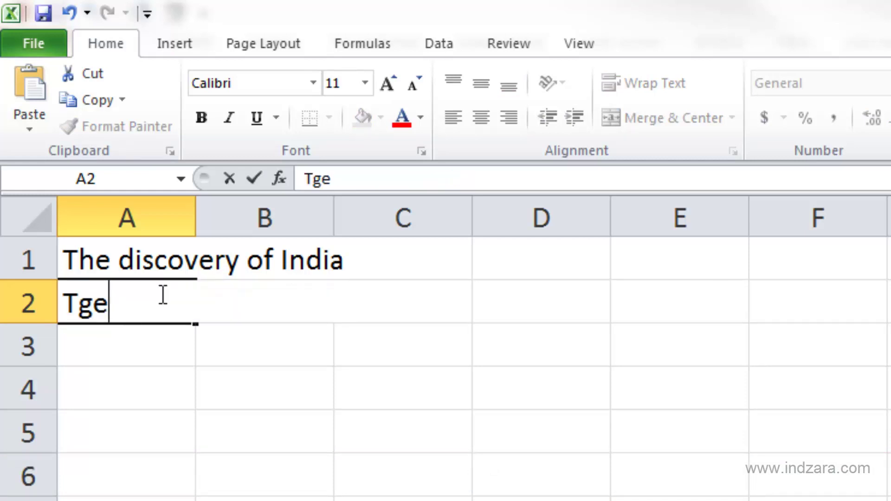
key("BackSpace")
key("BackSpace")
type("ge")
key("BackSpace")
key("BackSpace")
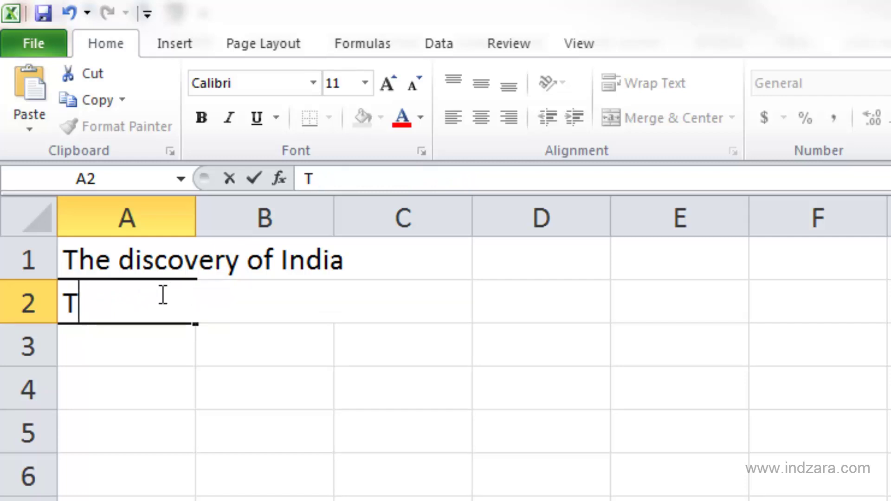
type("he Story of m")
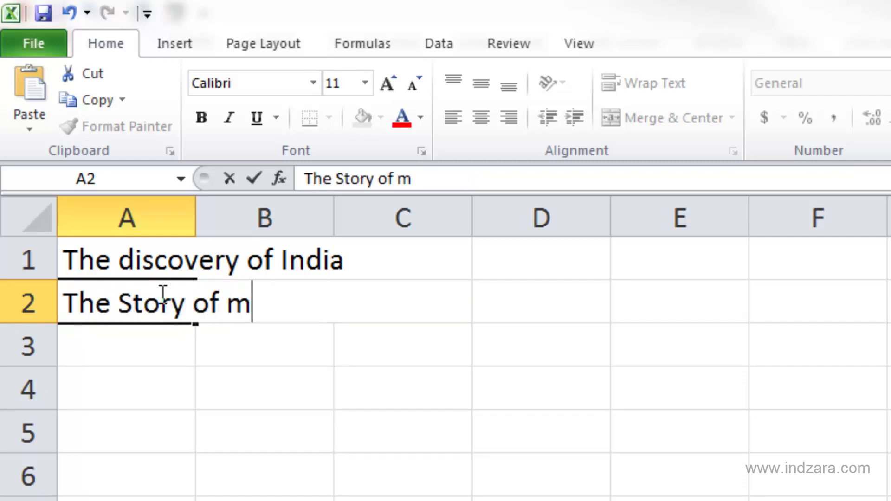
type("y Experiments with T")
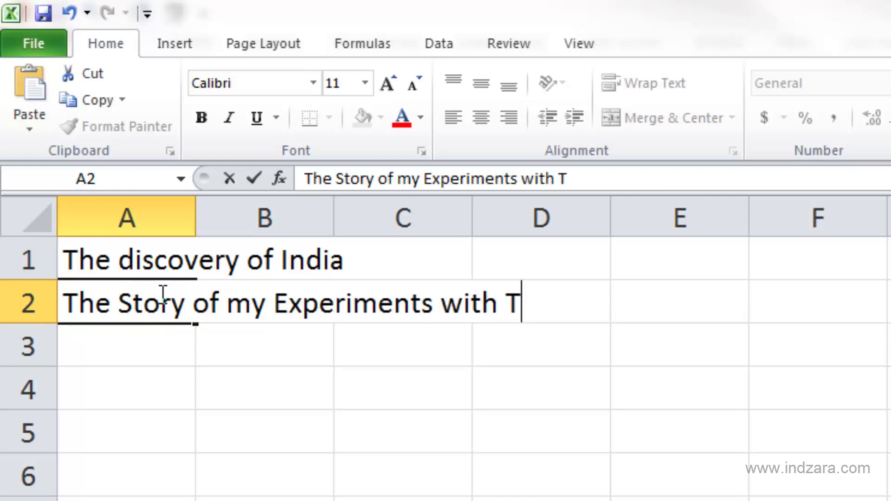
type("ruth")
key("Return")
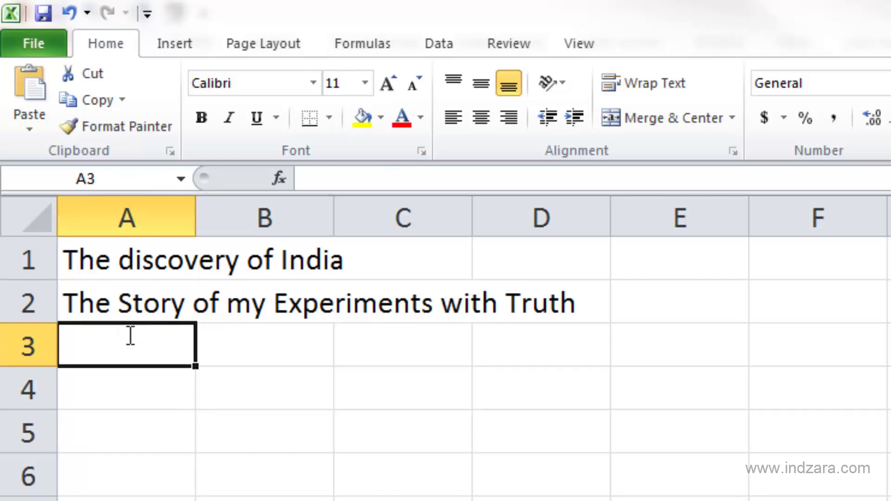
Enter 'Glimpses of World History', 'A Guide to Health' and 'Wings of Fire' down A3 to A5, leaving A6 selected
type("Glimpses of ")
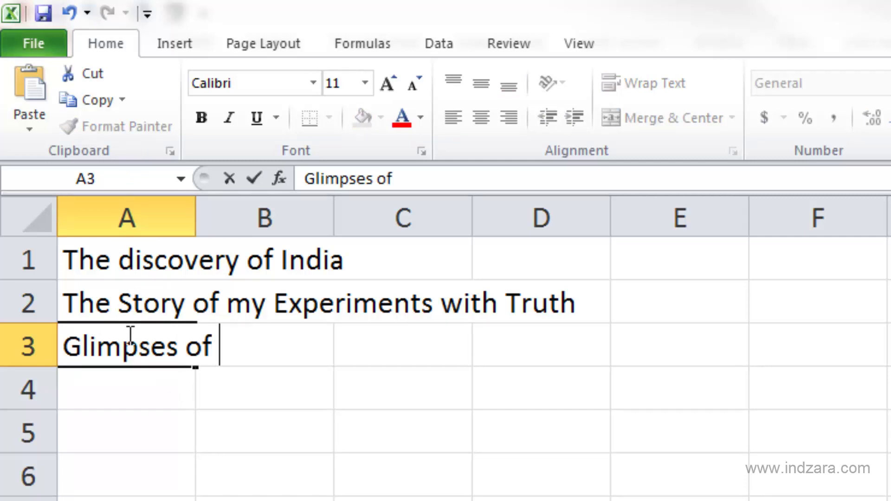
type("World History")
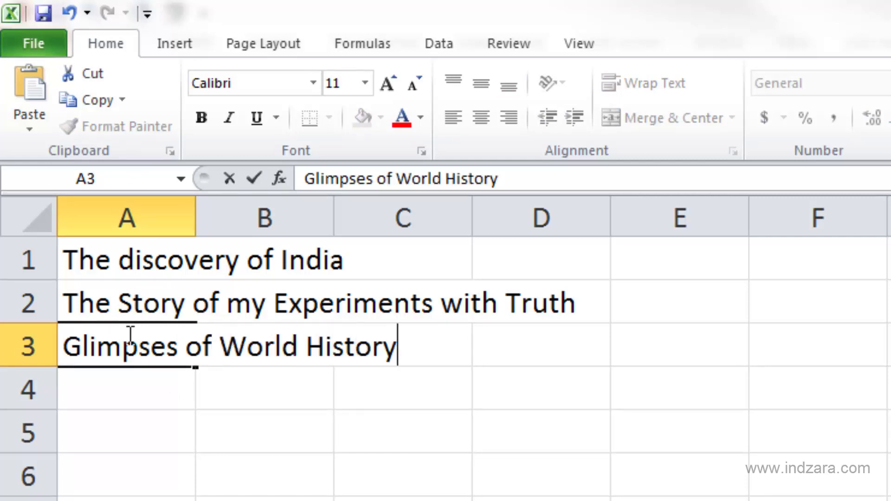
key("Return")
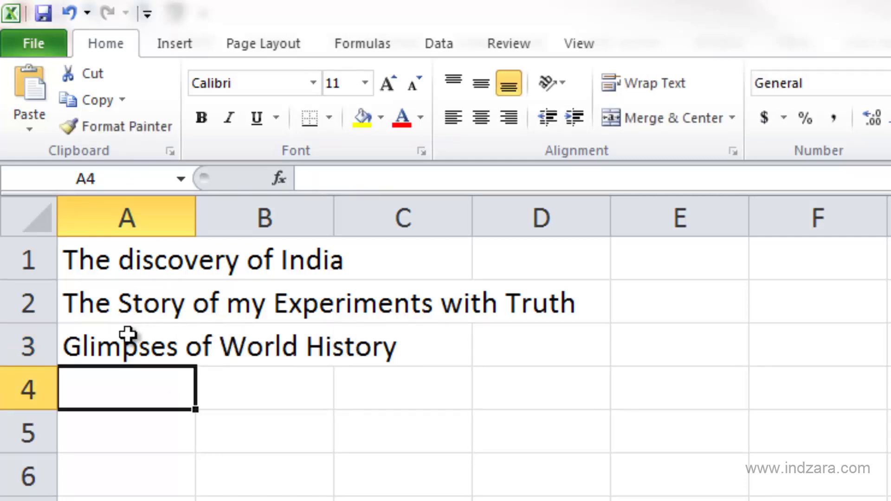
type("A guid")
key("BackSpace")
key("BackSpace")
key("BackSpace")
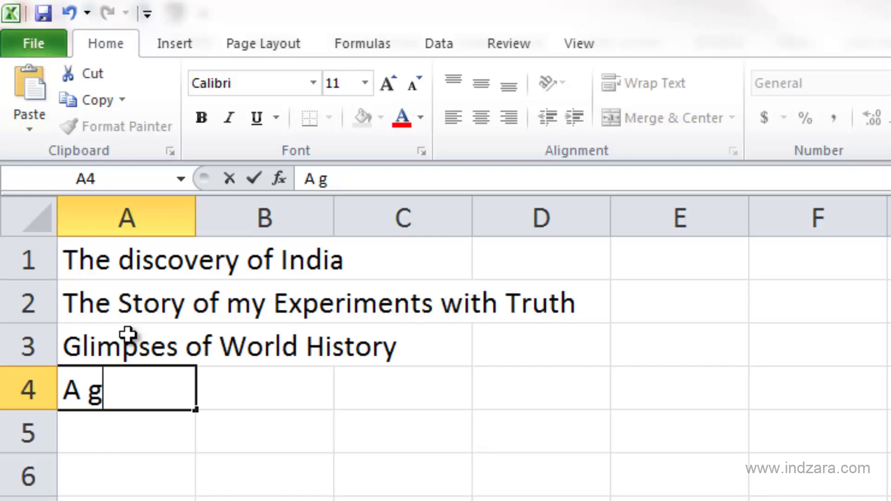
key("BackSpace")
type("f")
key("BackSpace")
type("Guide ")
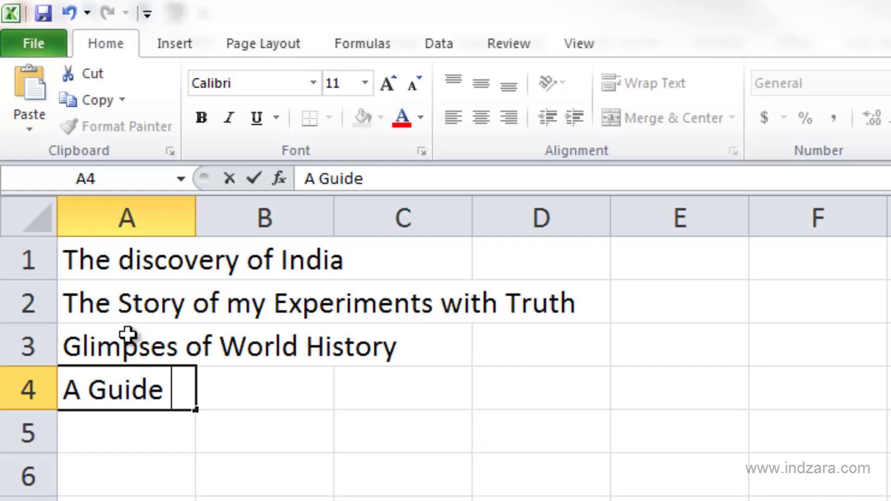
type("to Health")
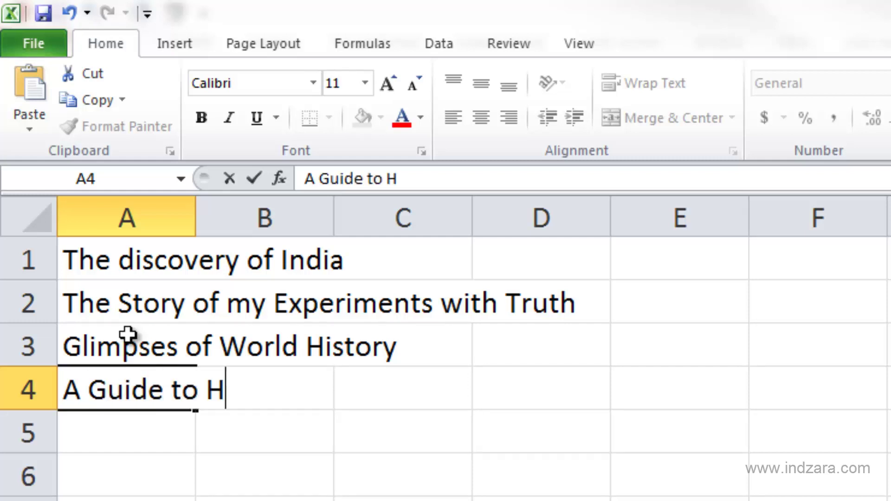
key("Return")
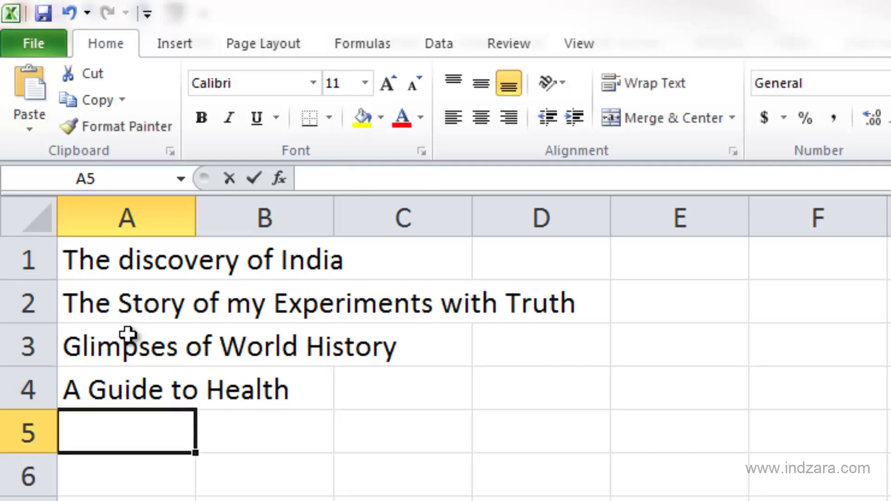
type("Wings of Fire")
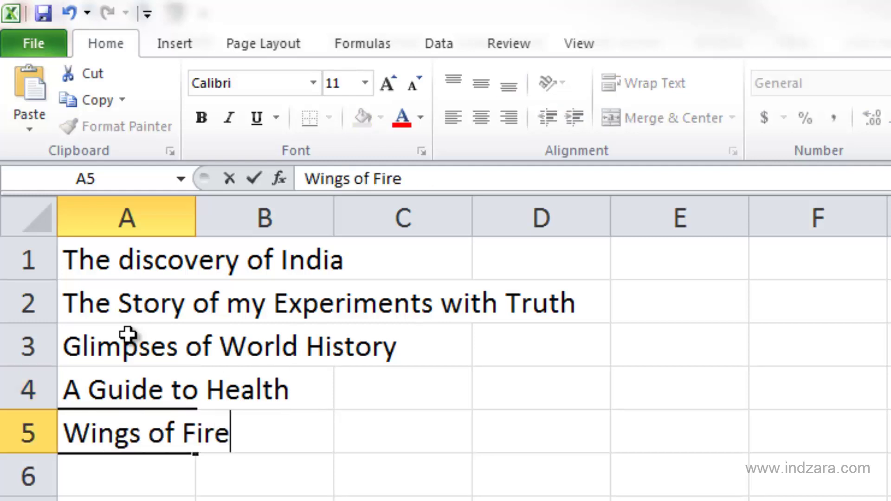
key("Return")
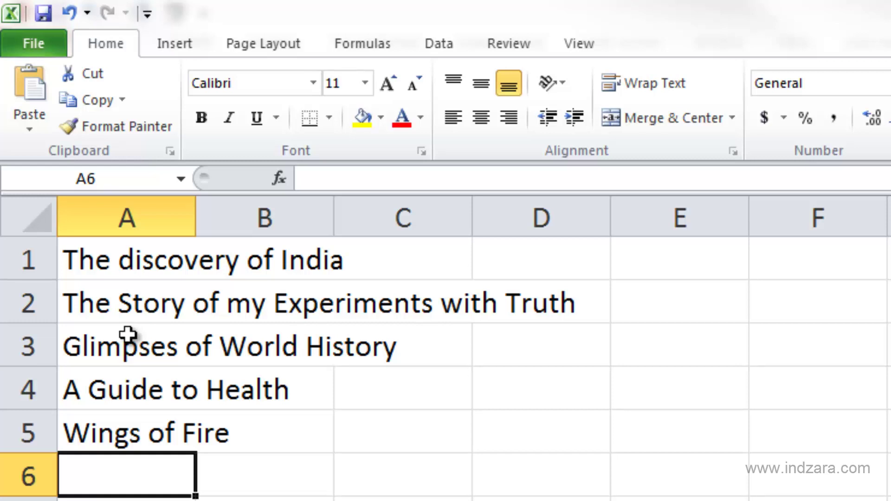